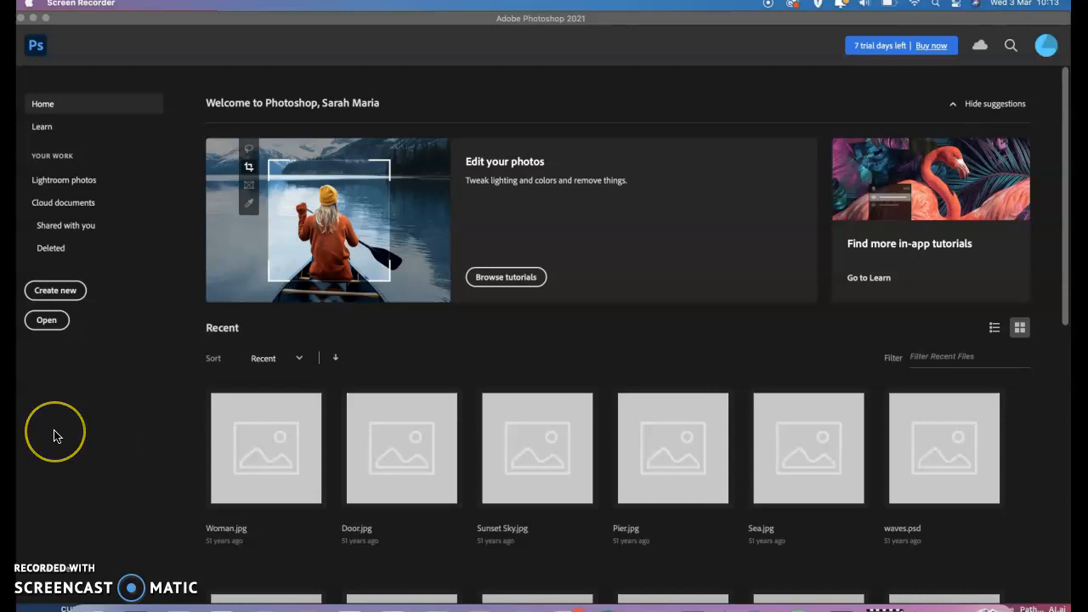
- Start opening a file and browse from the Desktop into MCAST and its second-semester (B) 2020-21 folder
click(47, 322)
click(48, 322)
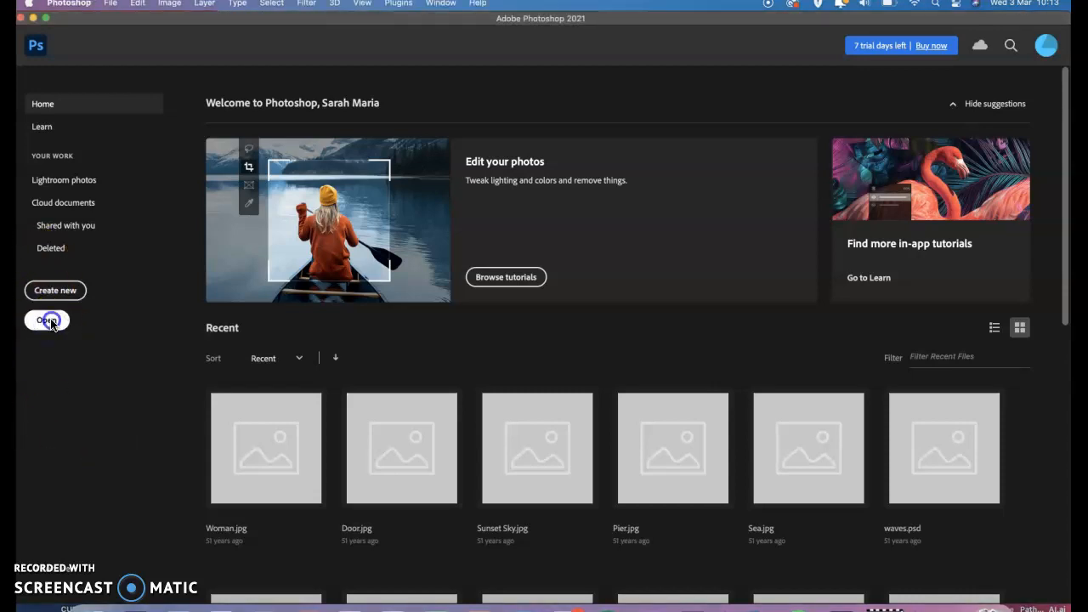
click(577, 227)
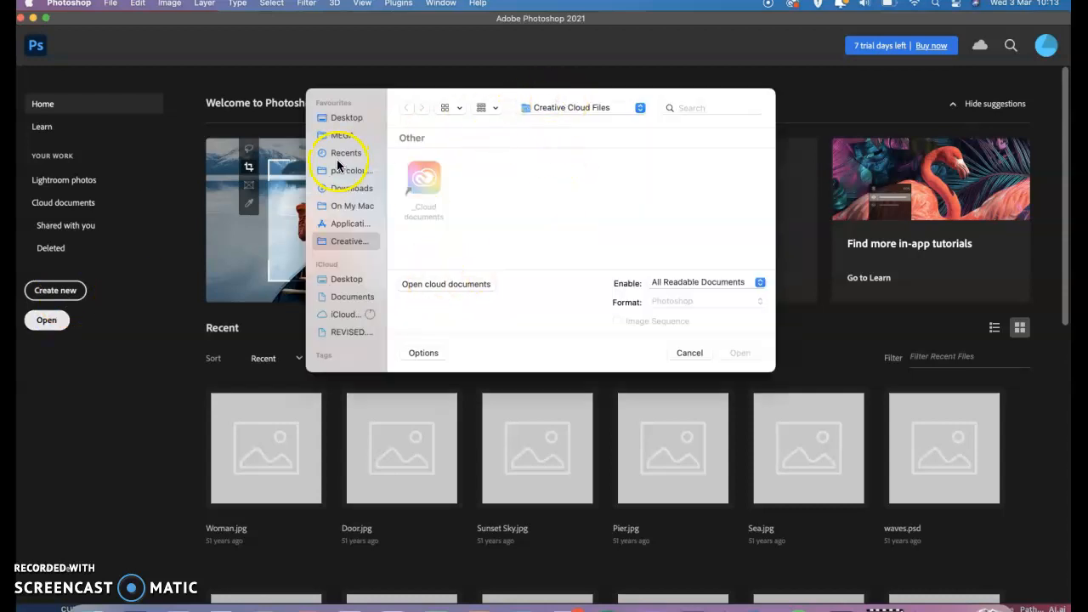
click(344, 120)
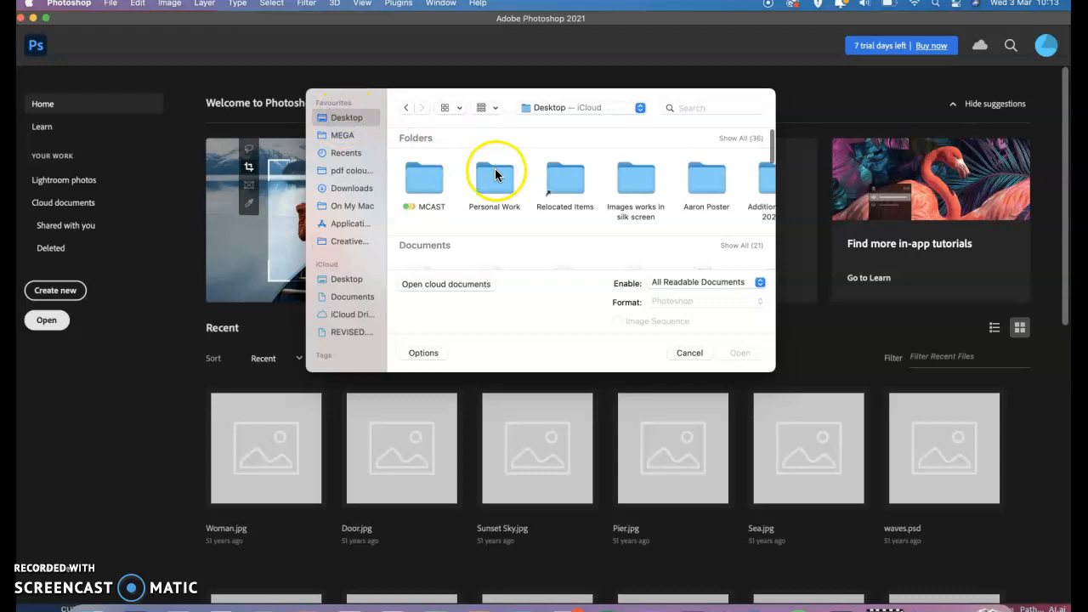
double_click(425, 176)
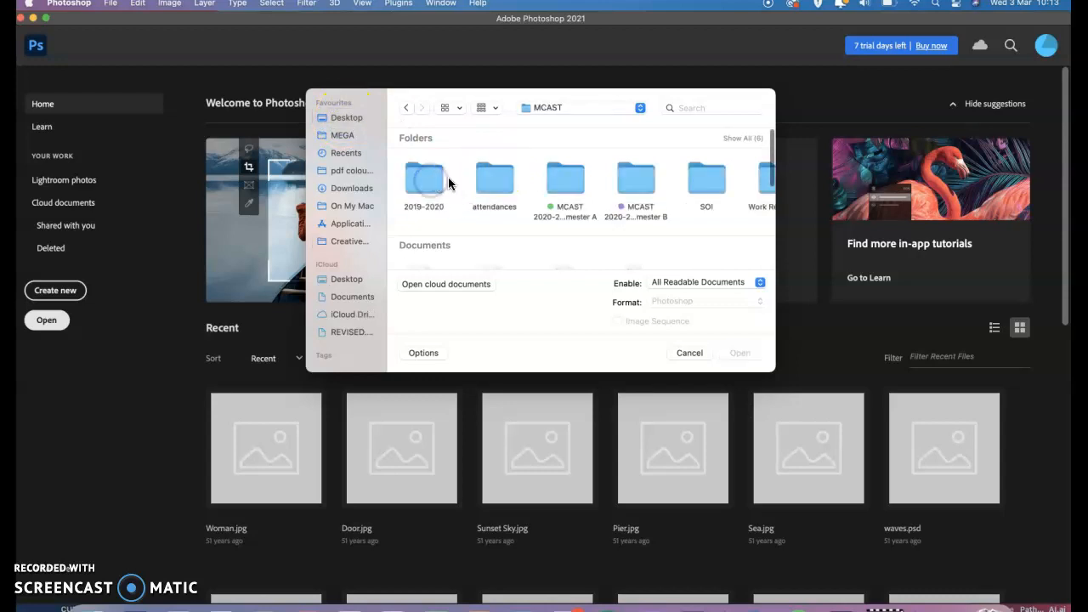
double_click(642, 181)
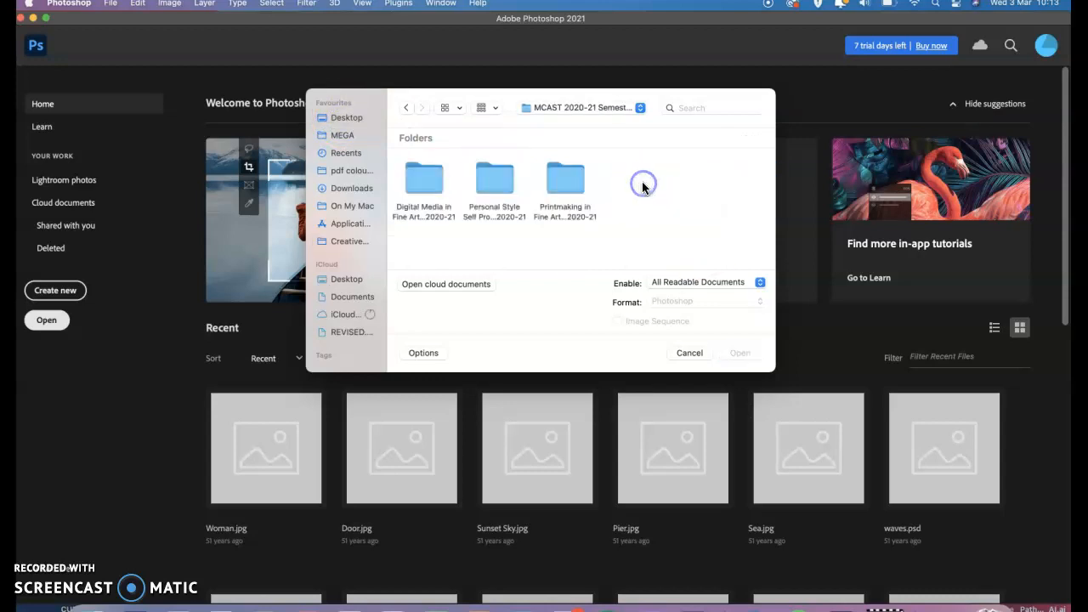
- Open Birds1 copy.jpg from the "Spot healing - healing" folder inside the Digital Media in Fine Arts 2020-21 folder
click(426, 183)
double_click(426, 182)
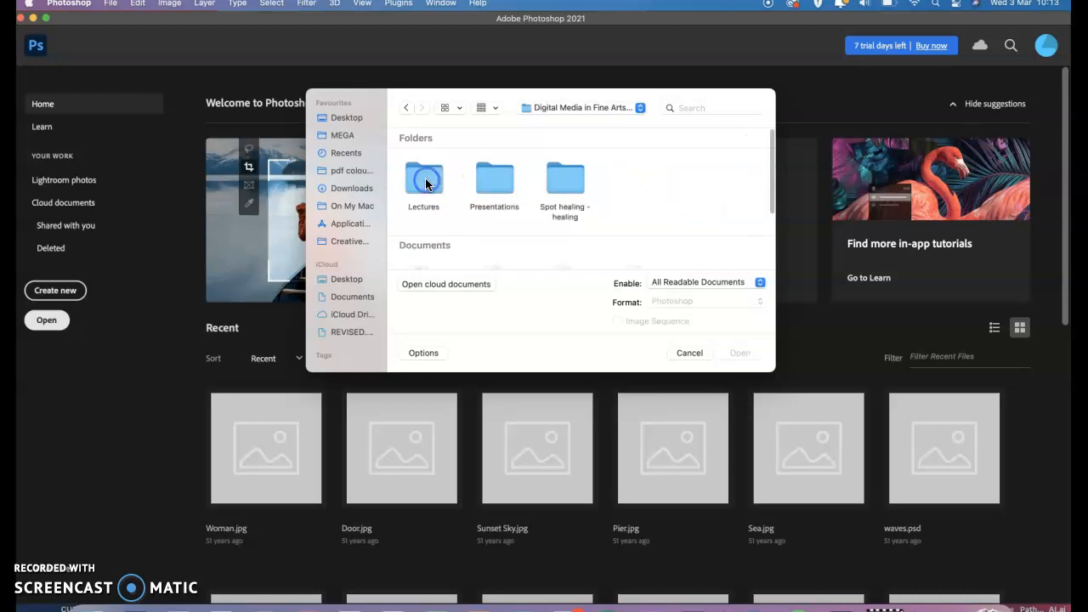
click(561, 186)
double_click(561, 185)
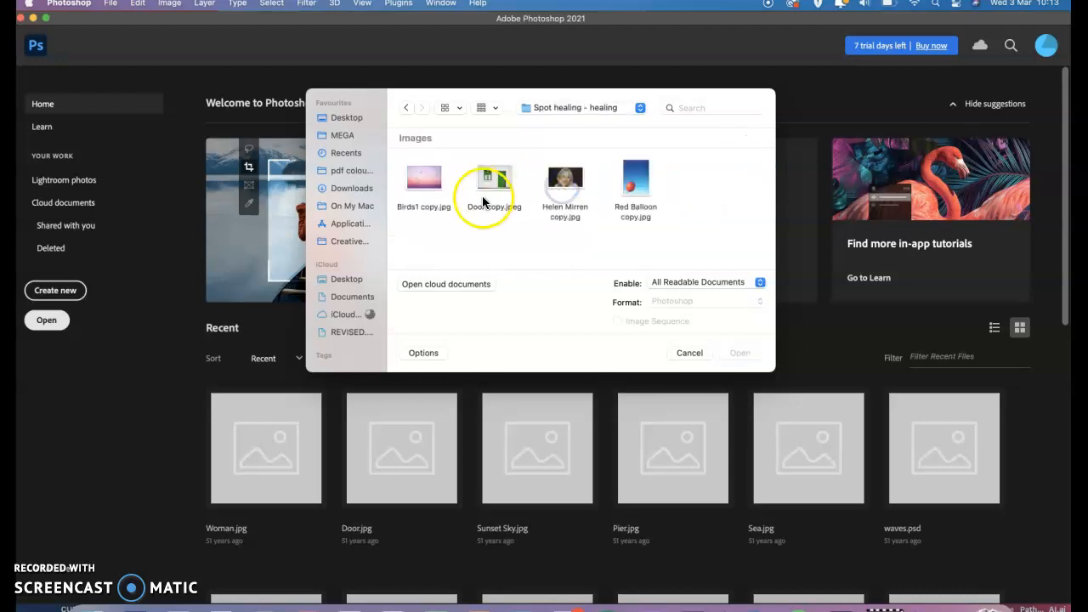
click(425, 183)
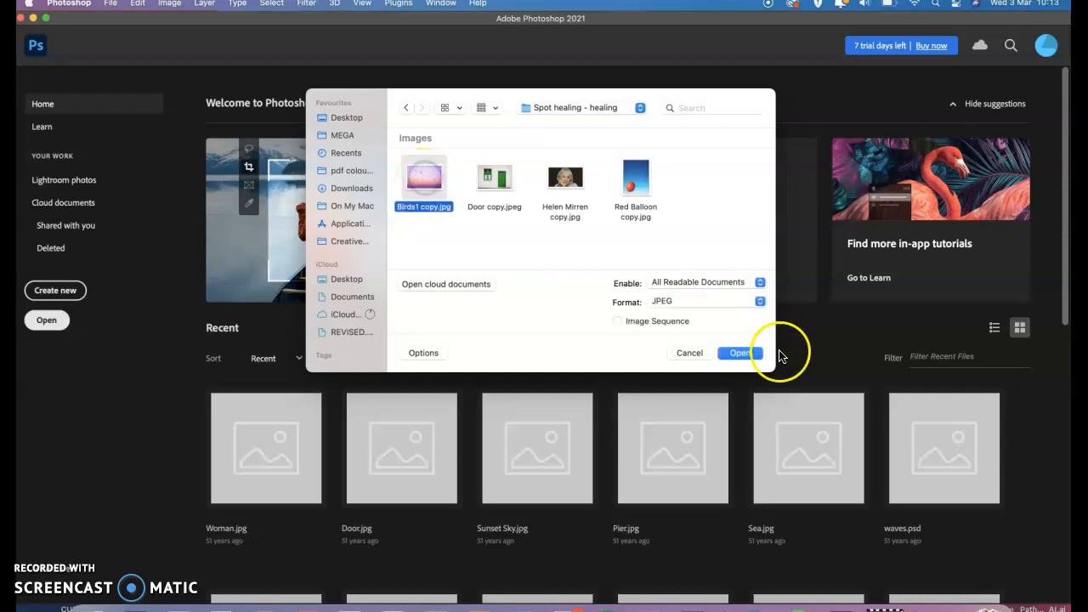
click(731, 353)
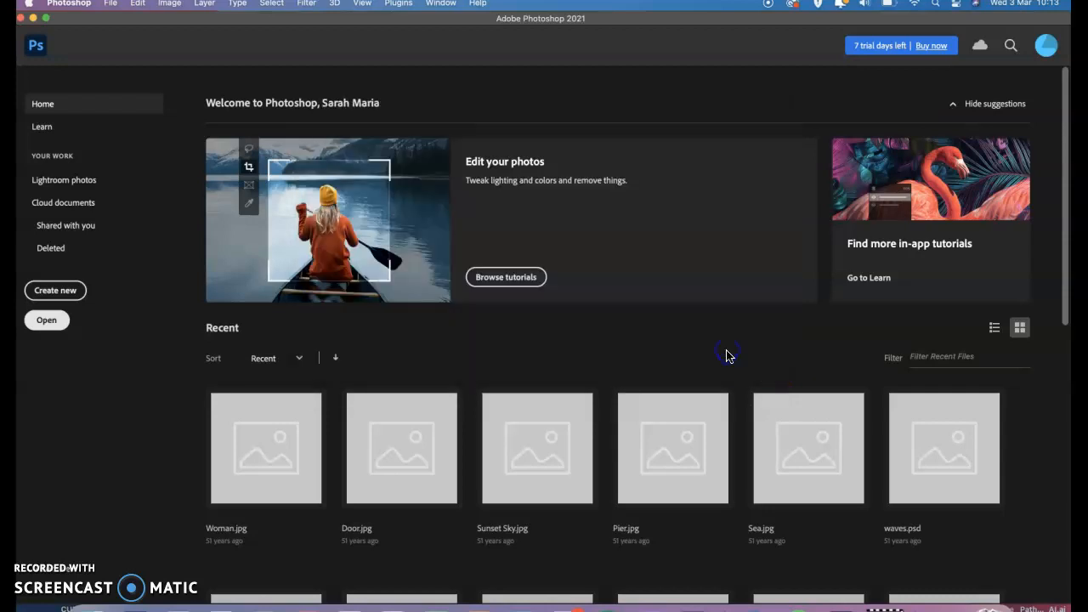
- Dismiss the automatic preset syncing tip and postpone the junk file cleanup notification
click(564, 382)
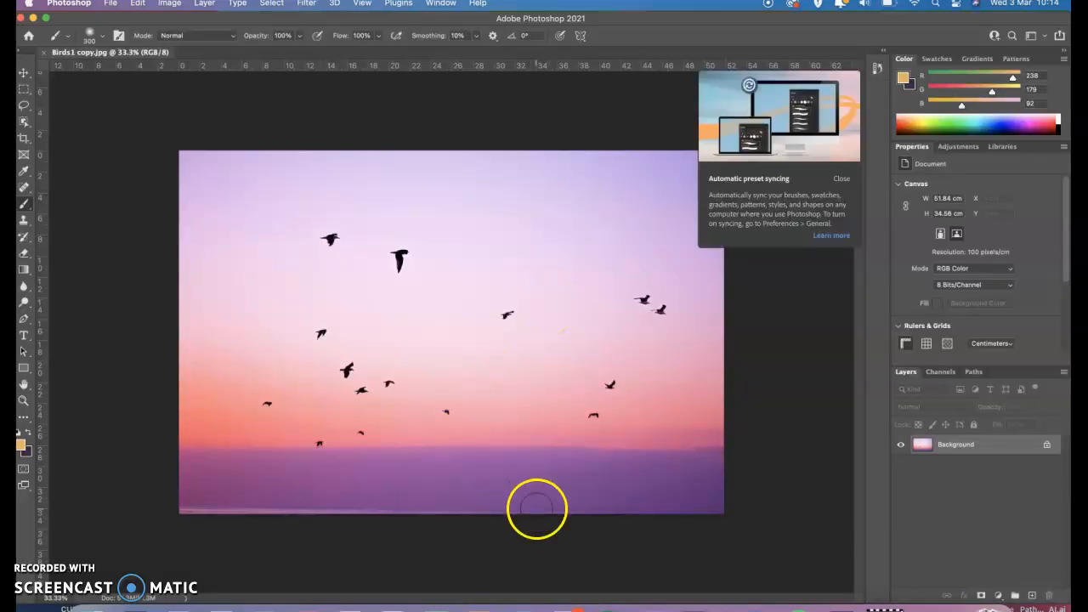
click(841, 183)
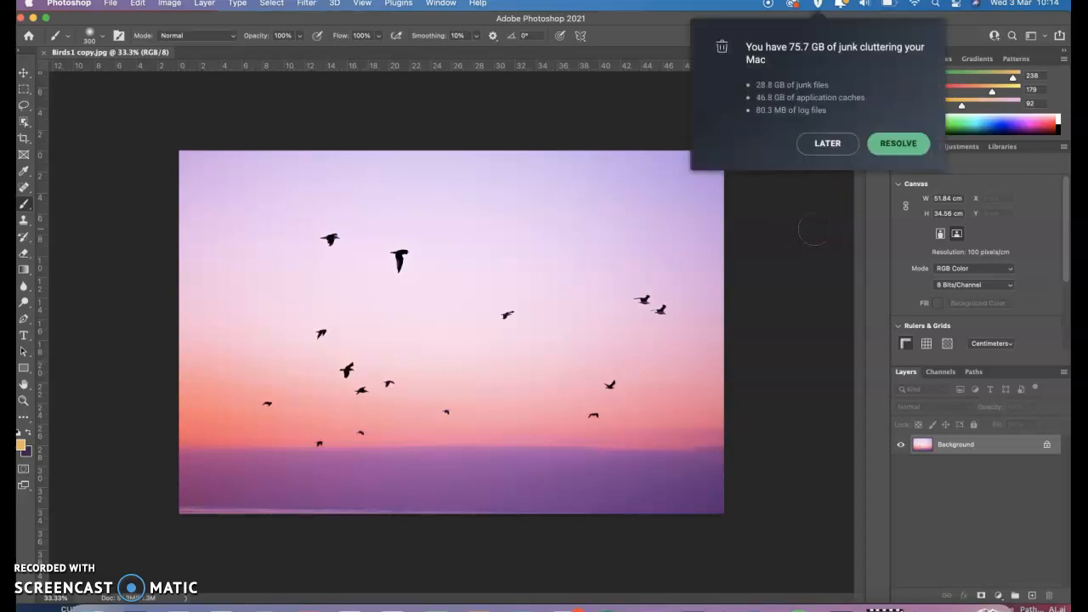
click(835, 147)
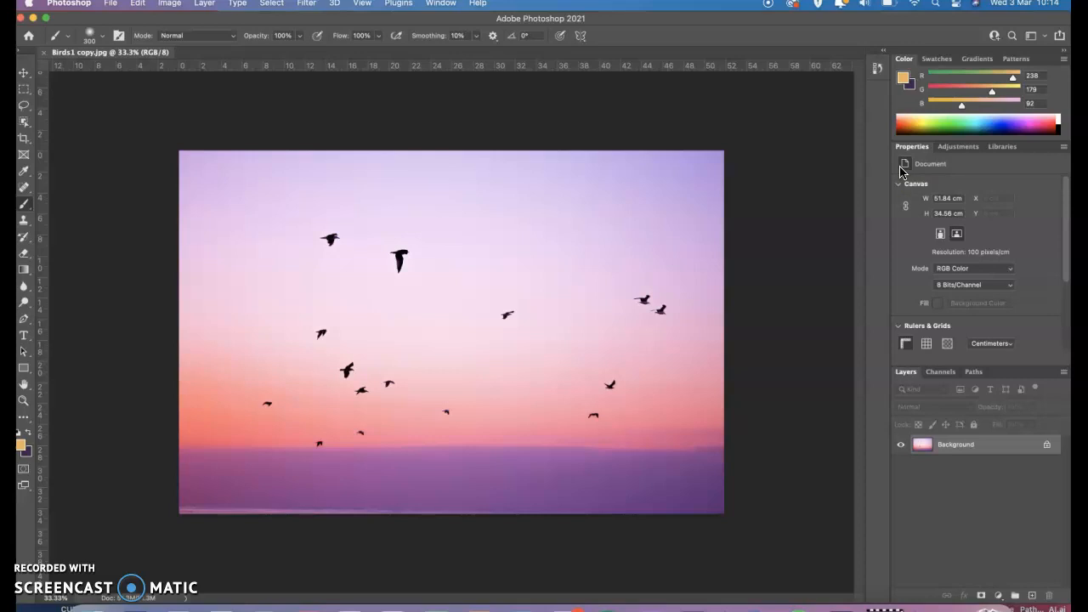
- Remove the upper-left bird from the sky with the Spot Healing Brush at a size of 300
click(30, 192)
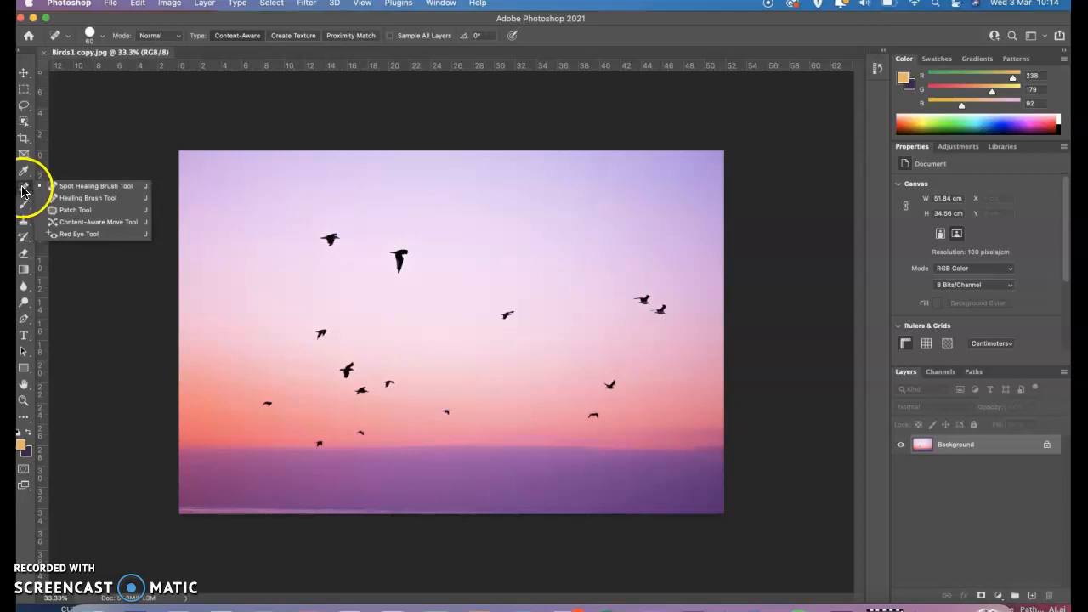
click(79, 188)
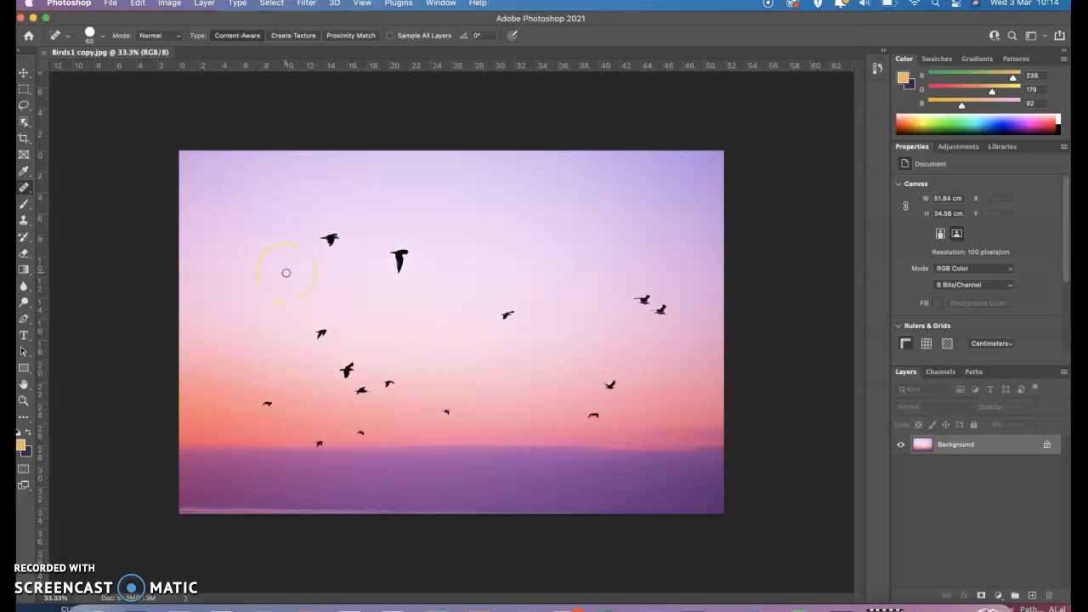
click(103, 37)
click(105, 40)
key(bracketright)
key(bracketright)
key(bracketright)
key(bracketright)
key(bracketright)
key(bracketright)
key(bracketright)
key(bracketright)
key(bracketright)
key(bracketright)
key(bracketright)
key(bracketleft)
key(bracketleft)
key(bracketleft)
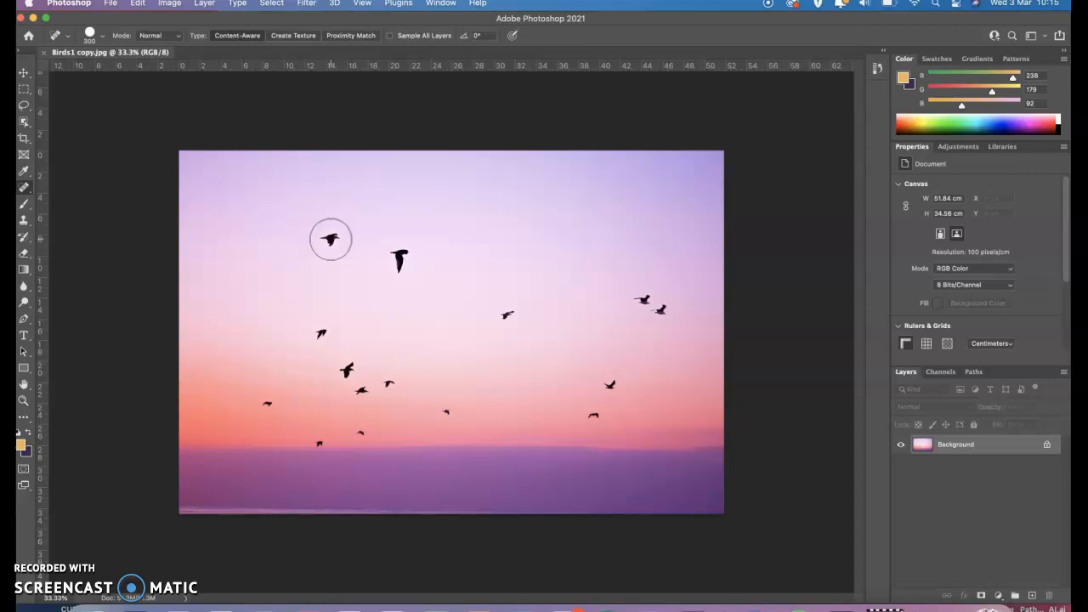
click(331, 239)
click(217, 461)
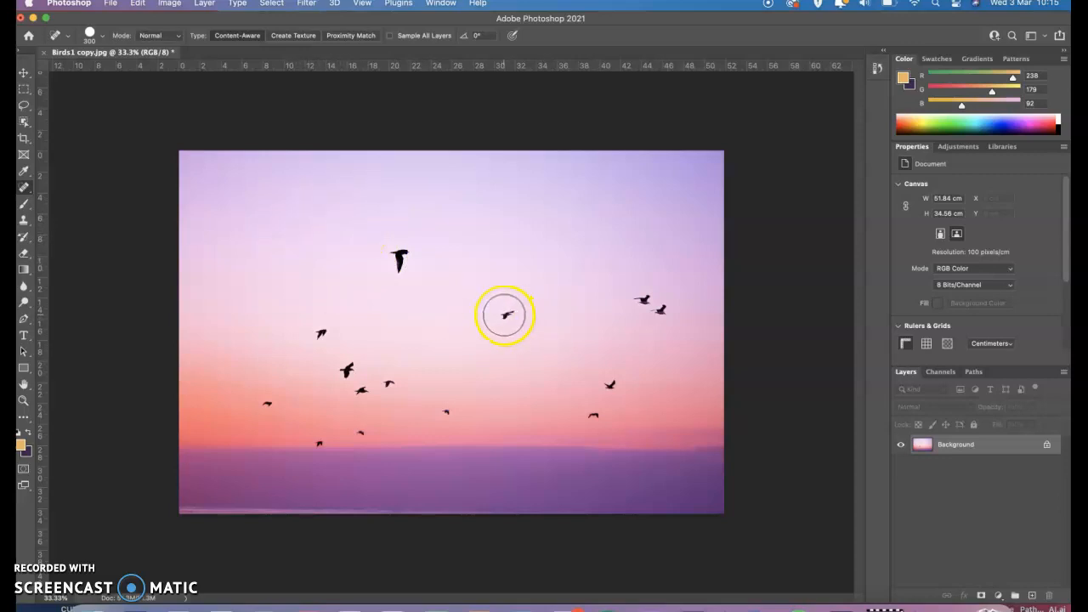
- Reduce the brush size to 200 and remove the small central bird and the left bird of the right-hand pair
key(bracketleft)
key(bracketleft)
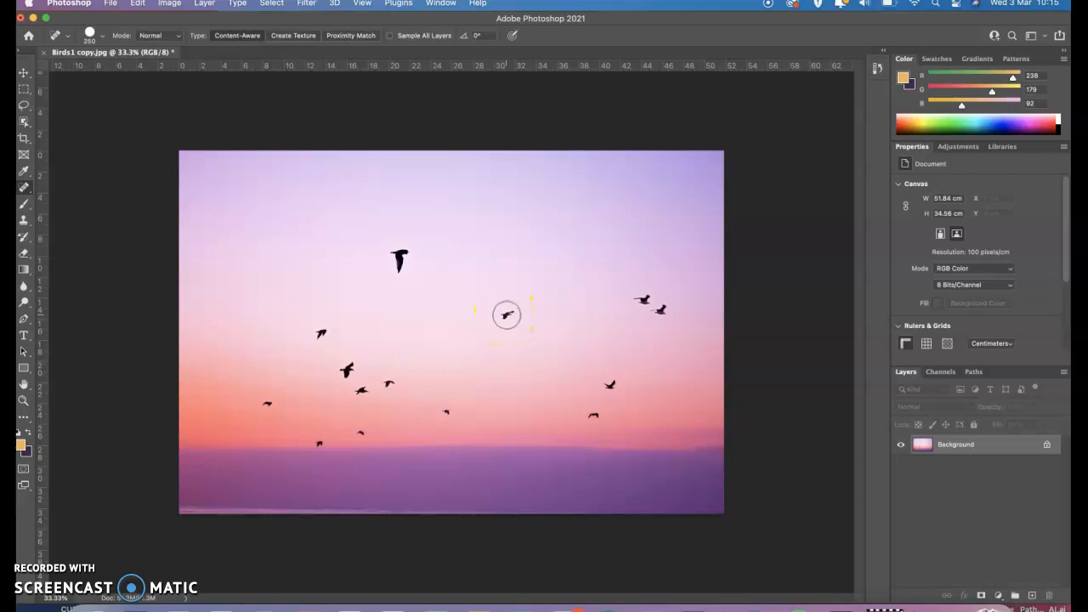
click(507, 315)
click(643, 299)
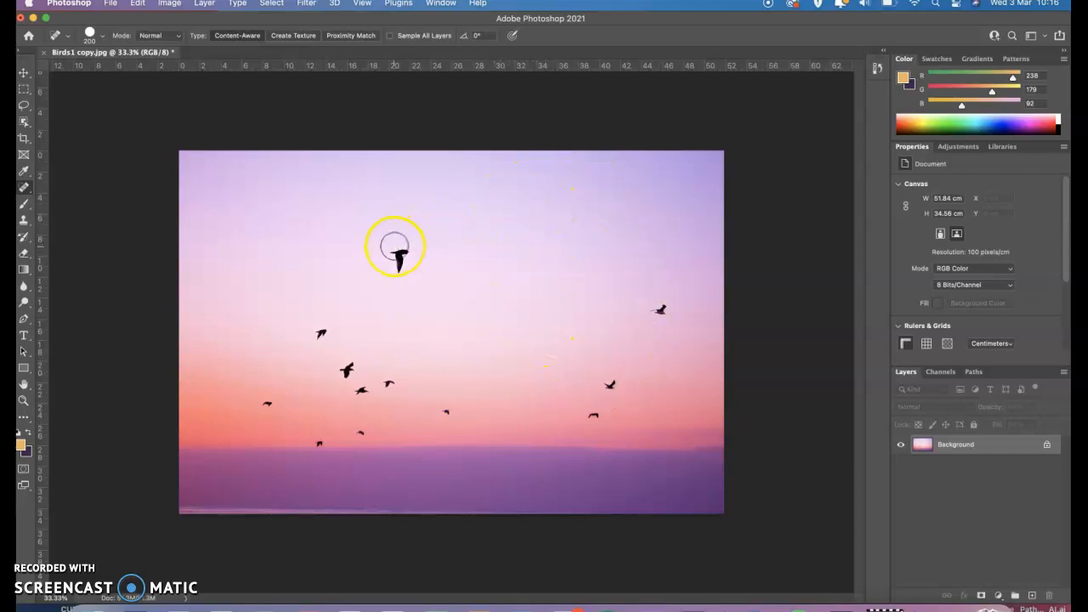
- Remove the large upper bird with brush size 300 and the remaining far-right bird with size 200
key(bracketleft)
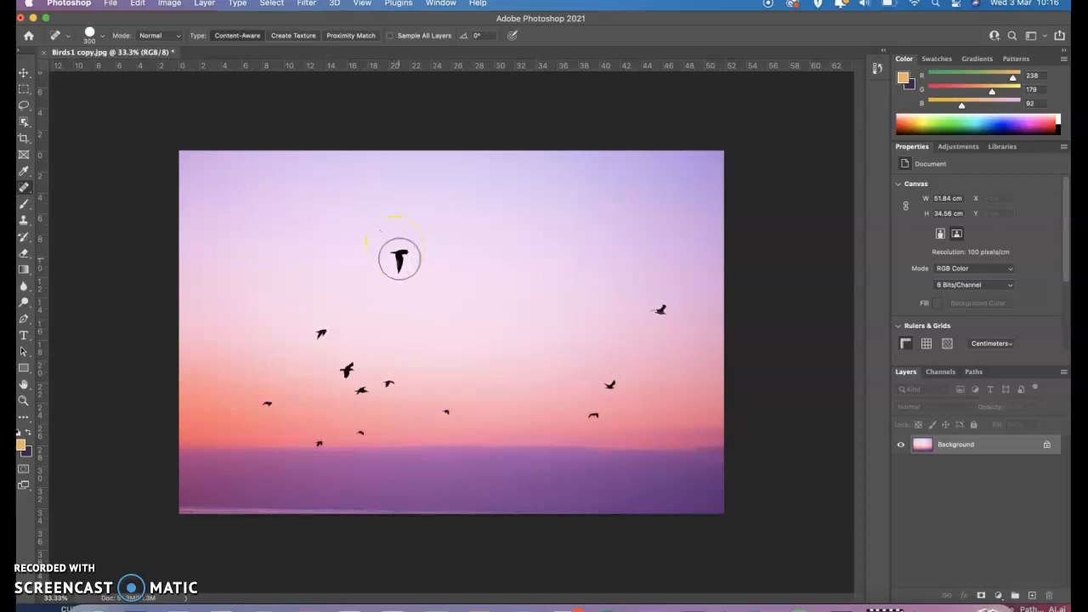
click(400, 259)
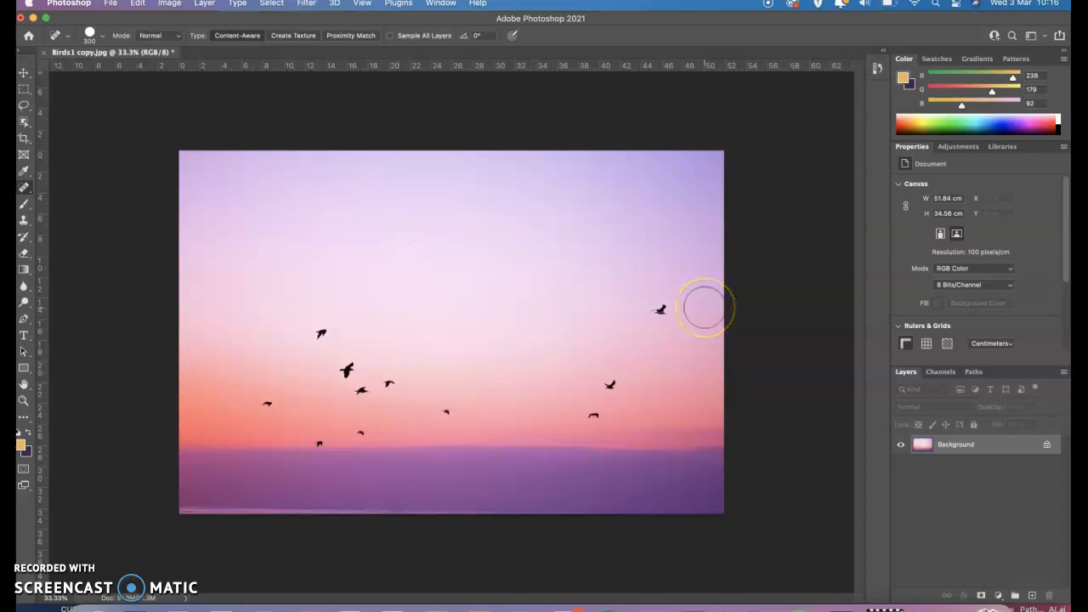
key(bracketleft)
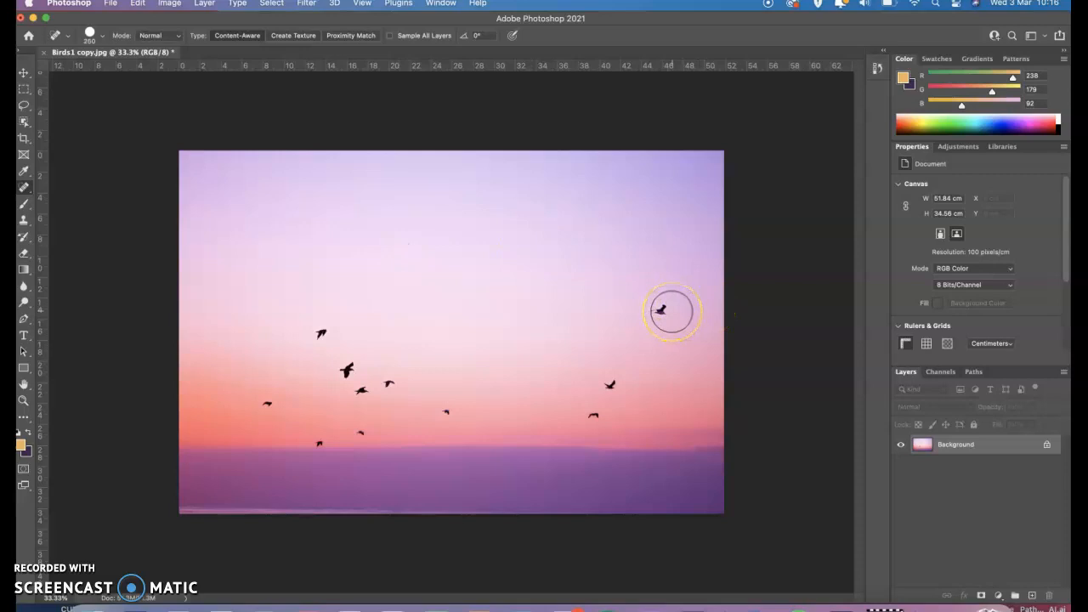
key(bracketleft)
click(660, 310)
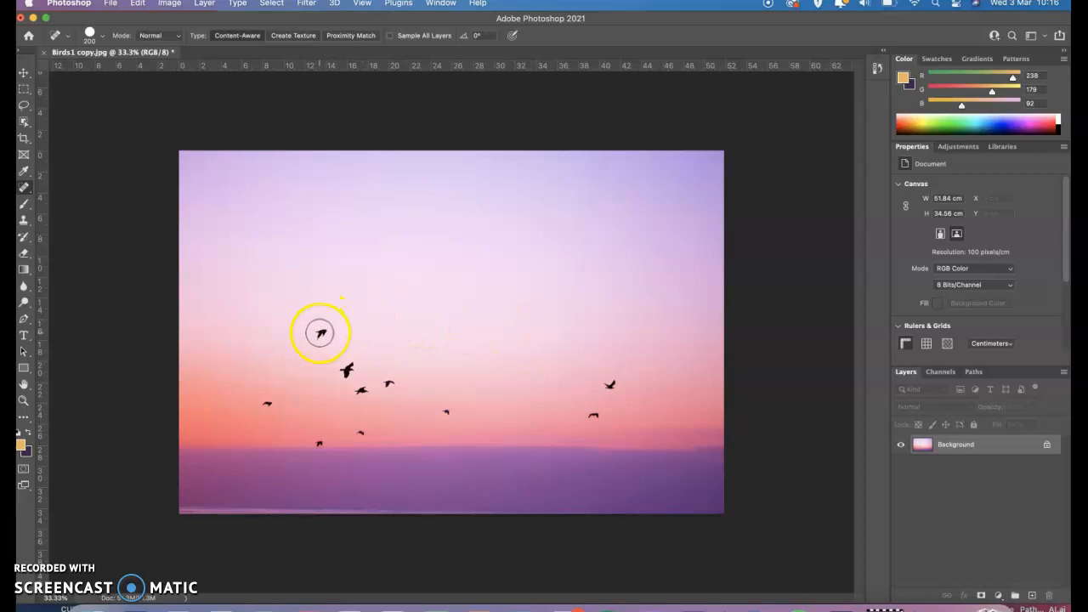
- Set the brush size to 175 and remove the topmost left bird and the two birds on the lower right
key(bracketleft)
click(320, 332)
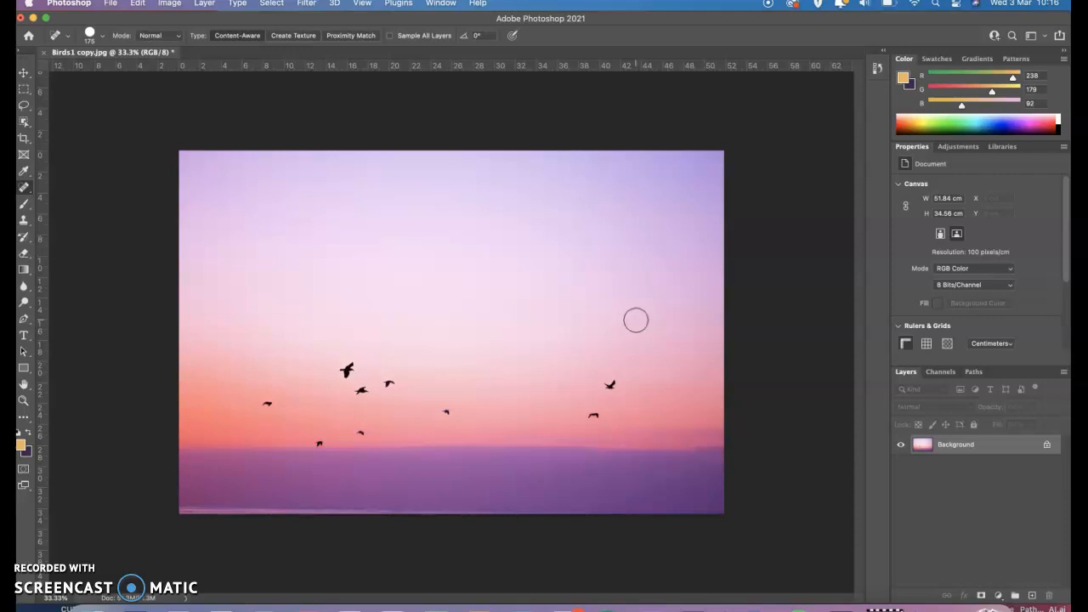
click(615, 374)
click(609, 385)
click(678, 426)
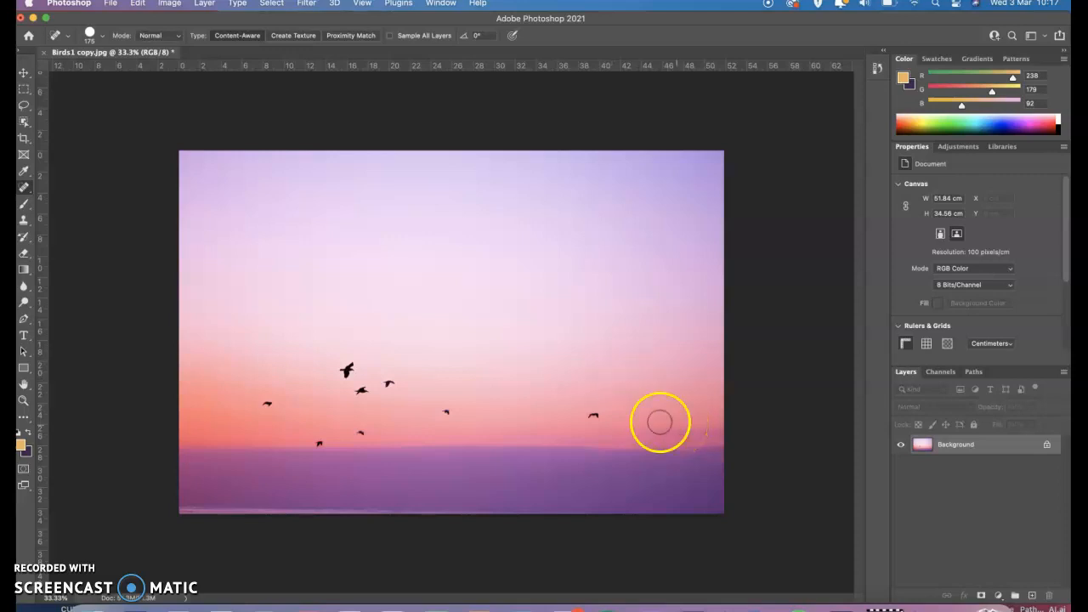
click(593, 416)
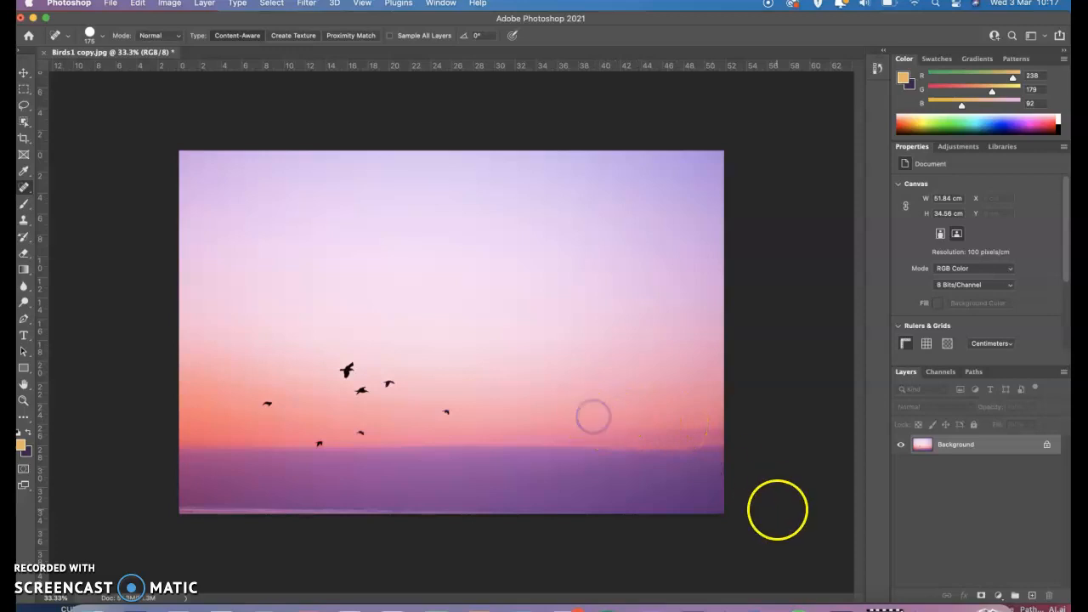
- Remove the cluster of three birds left of centre, reducing the brush size from 200 to 150
click(347, 369)
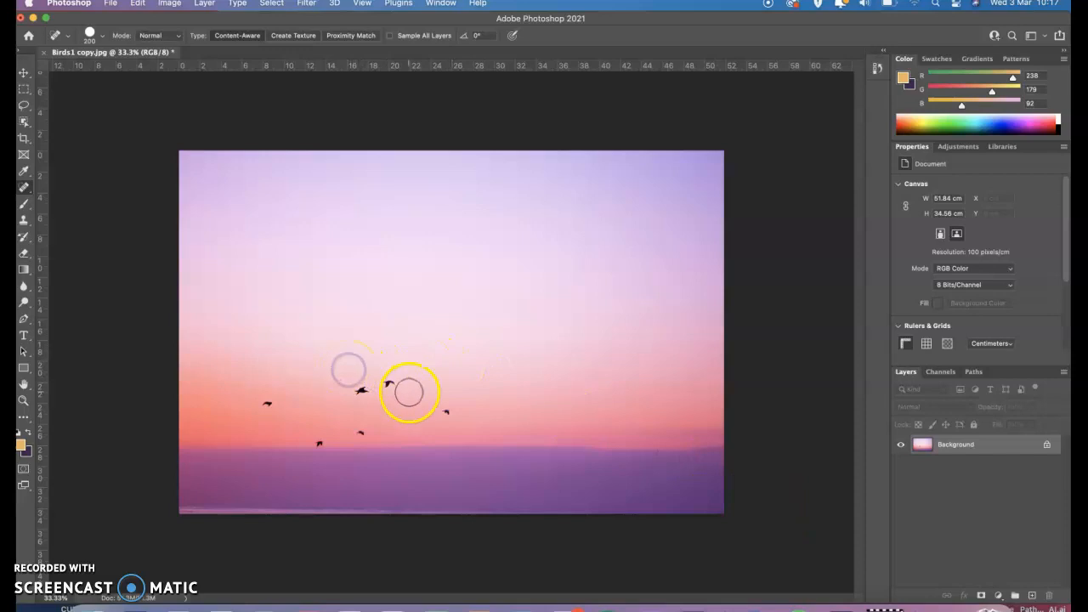
key(bracketleft)
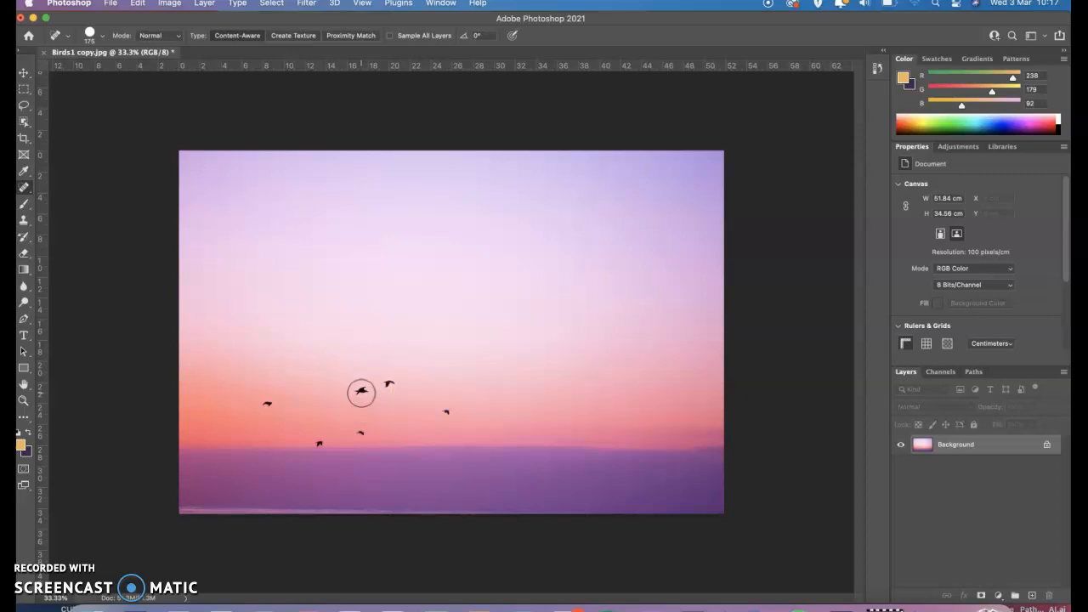
click(362, 391)
click(388, 382)
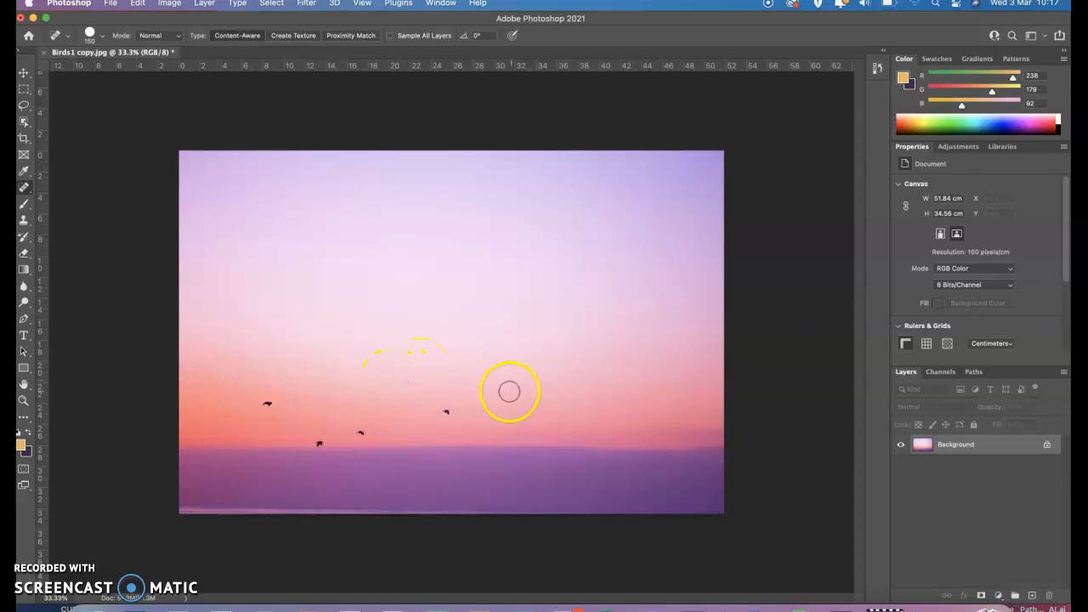
- Try to remove the small bird above the middle of the horizon with an oversized brush of up to 900
drag(459, 421, 445, 423)
key(bracketright)
key(bracketright)
key(bracketright)
key(bracketright)
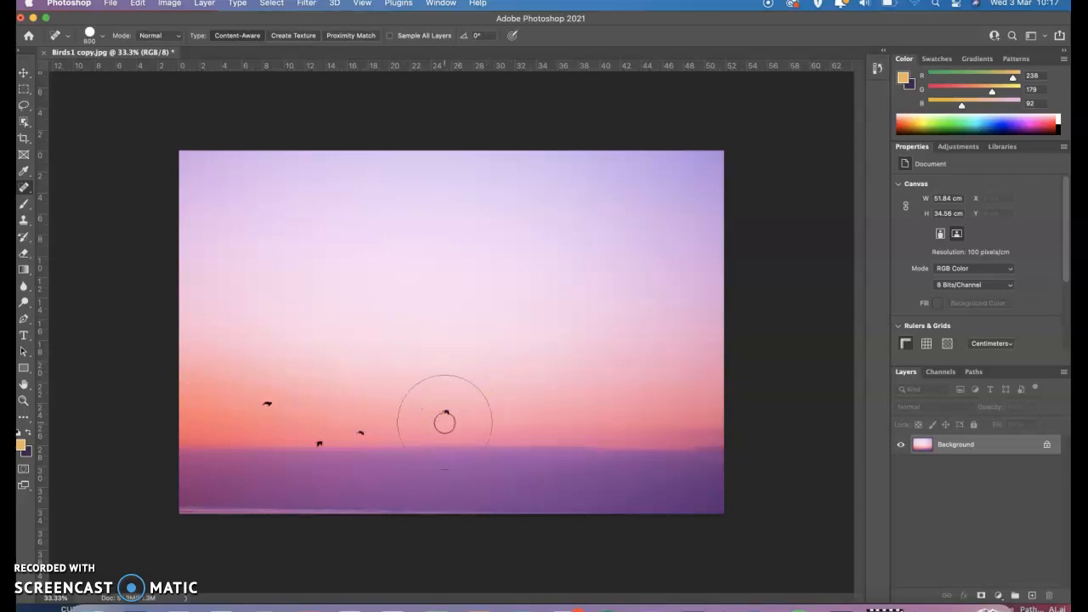
click(444, 422)
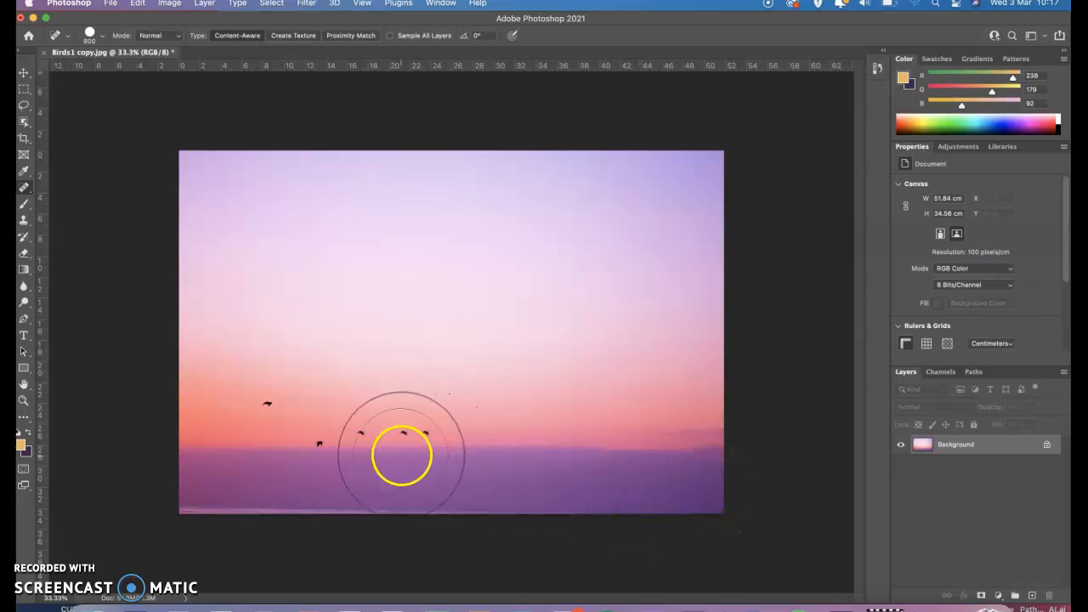
key(])
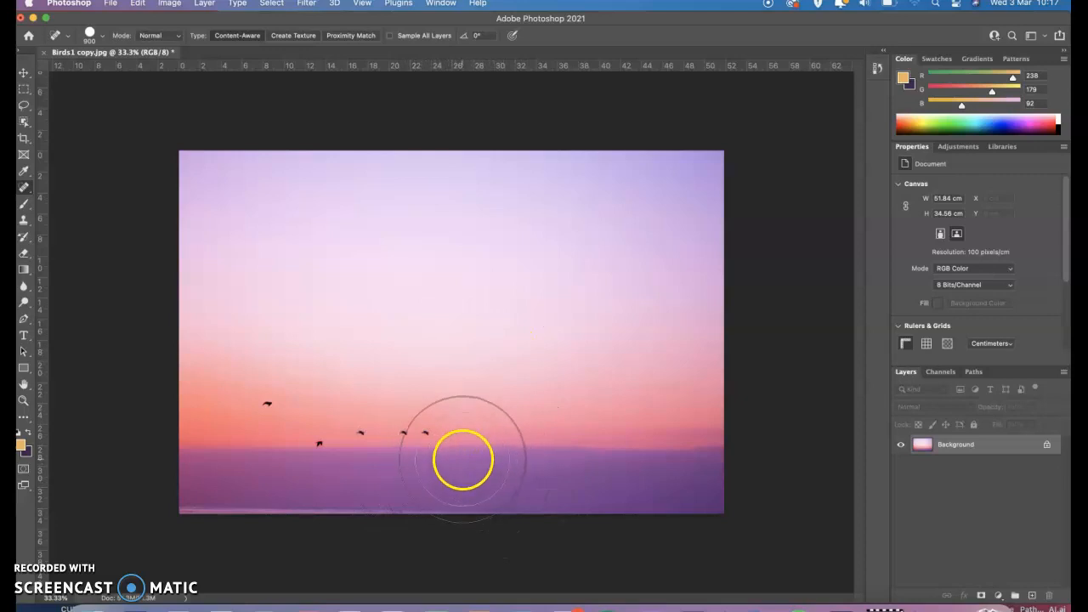
click(468, 463)
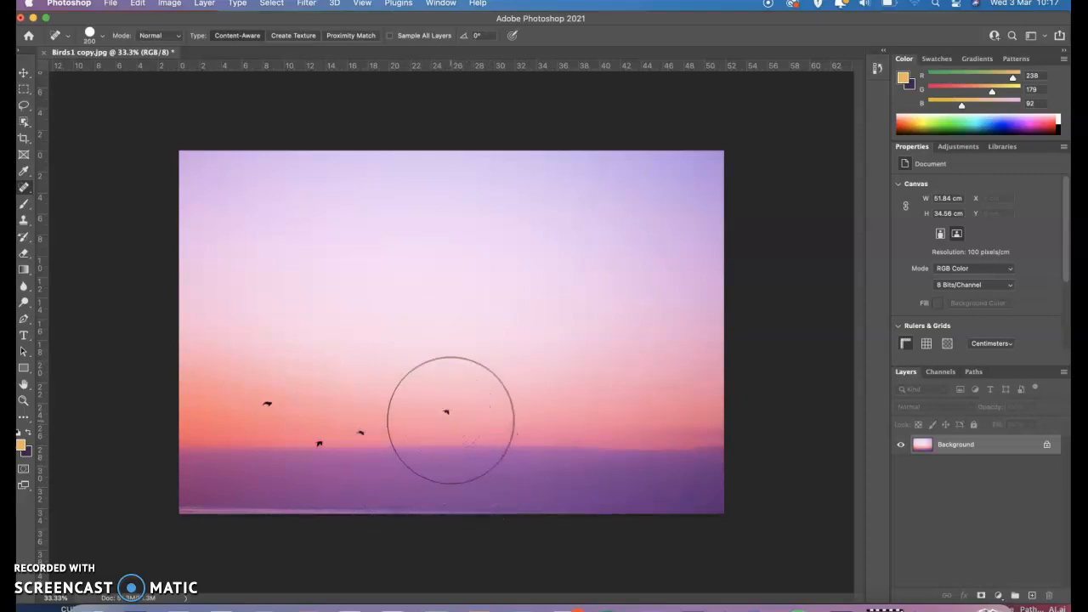
- Reduce the brush size to 175 and remove the last four birds above the horizon
key(bracketleft)
key(bracketleft)
key(bracketleft)
click(446, 412)
click(566, 478)
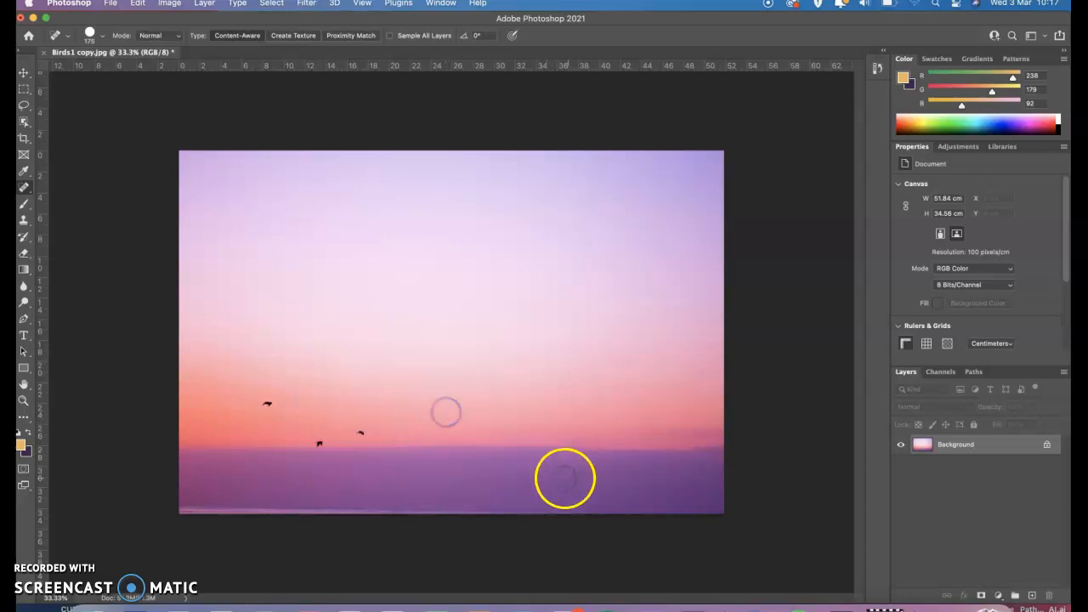
click(361, 432)
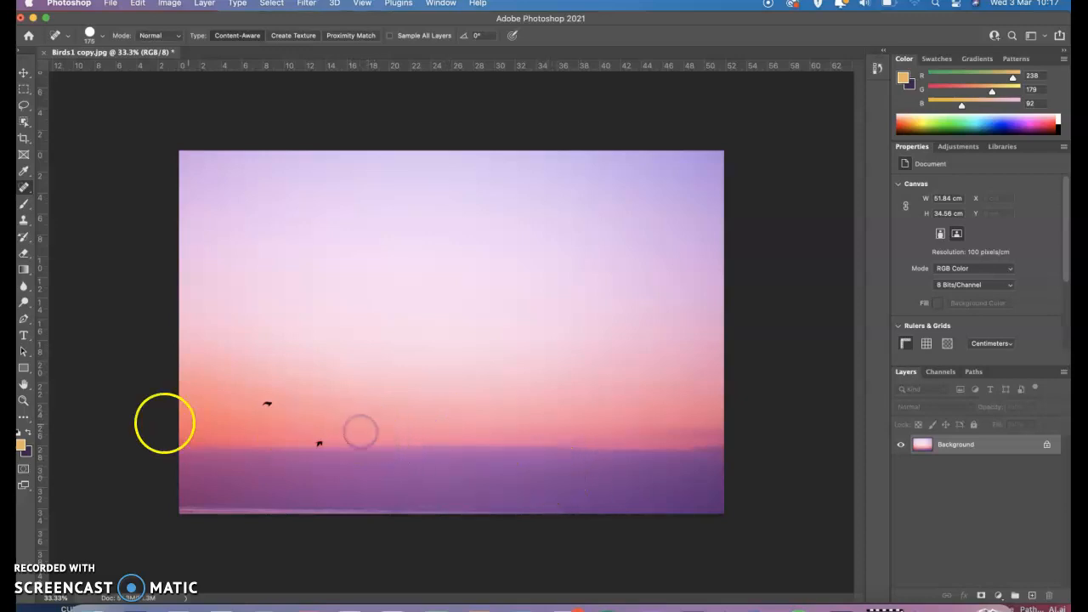
click(265, 403)
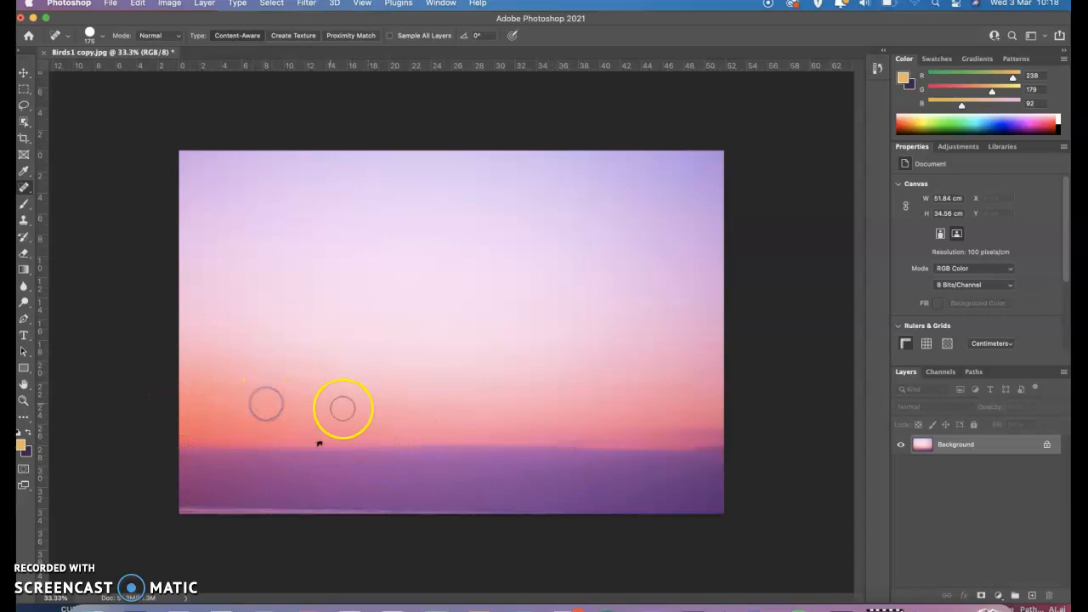
click(318, 440)
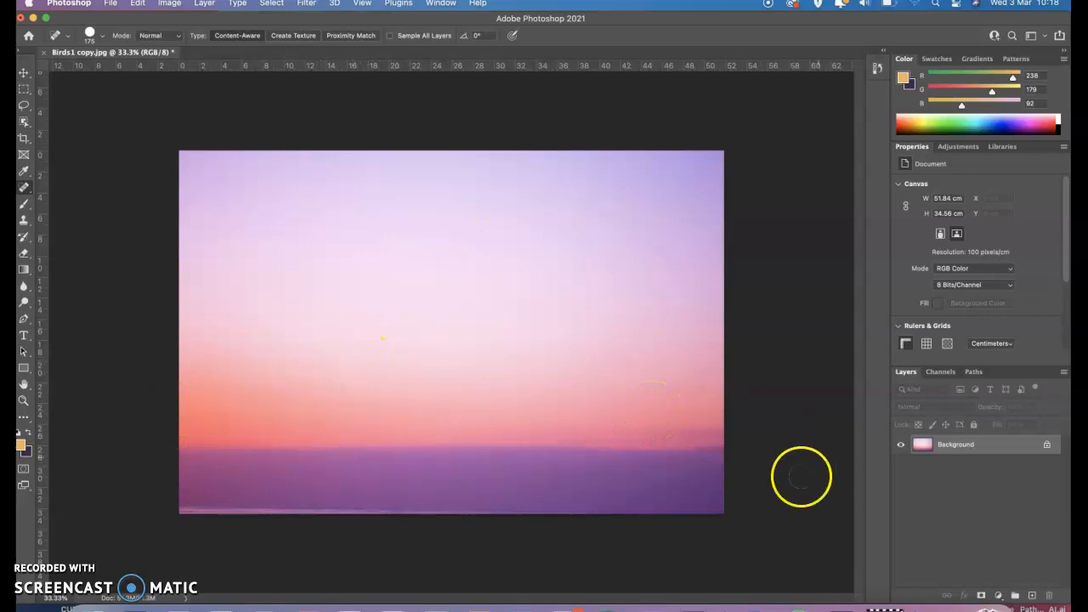
mouse_move(746, 600)
click(813, 391)
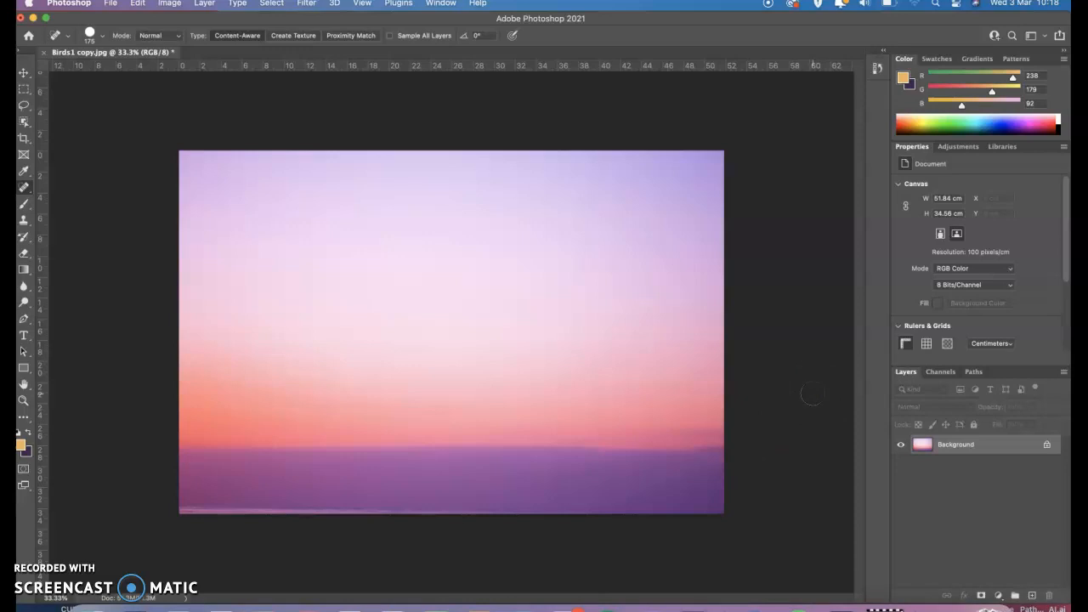
click(37, 558)
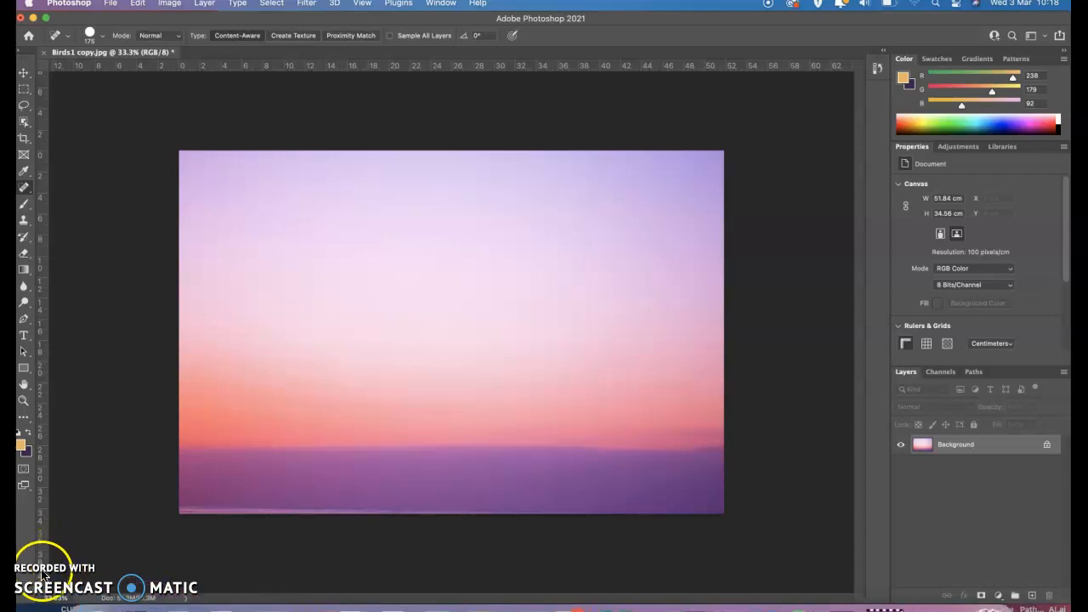